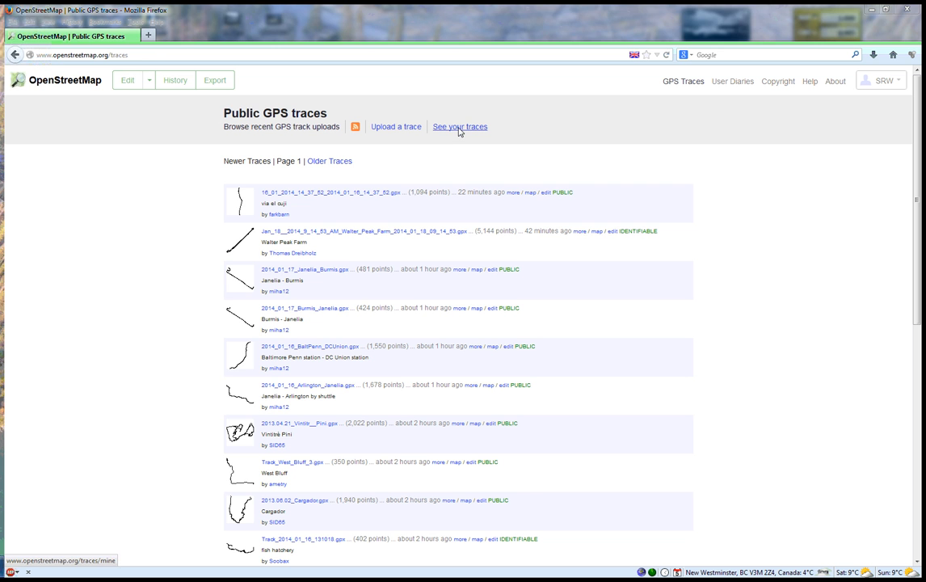
- Open the own GPS trace Track_05_JAN_14_123914_PM.gpx (Kerplunk Hike) in the map editor and dismiss its welcome message
{"action": "left_click", "coordinate": [458, 128]}
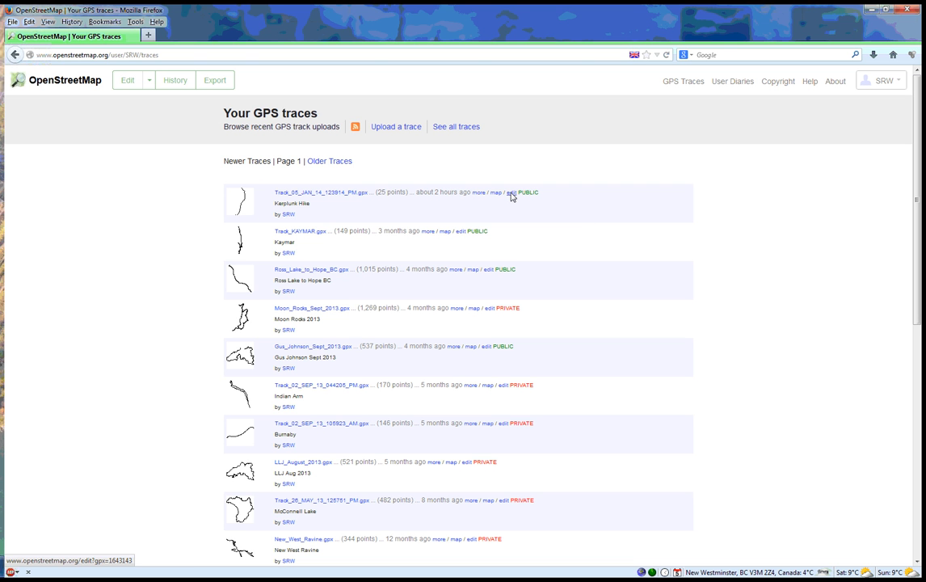
{"action": "left_click", "coordinate": [512, 193]}
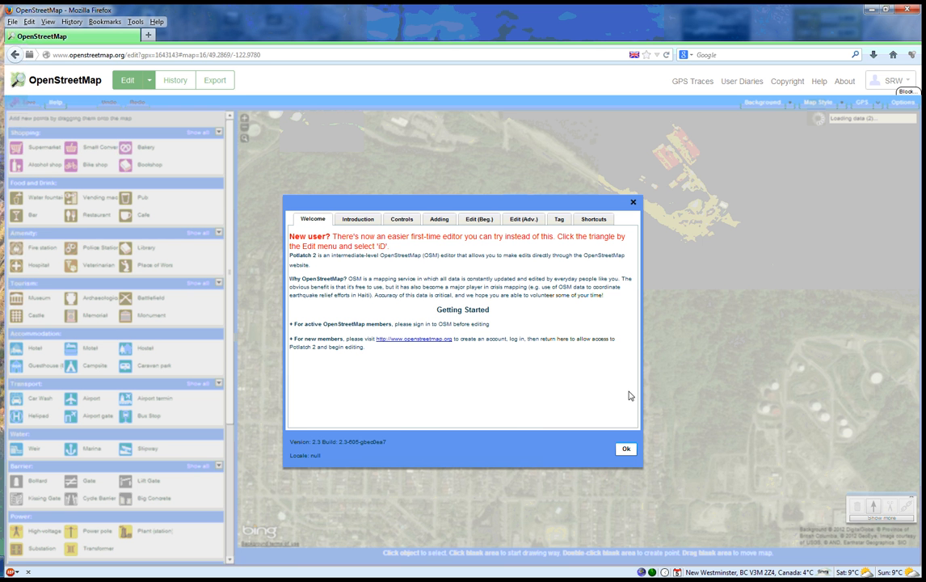
{"action": "left_click", "coordinate": [626, 449]}
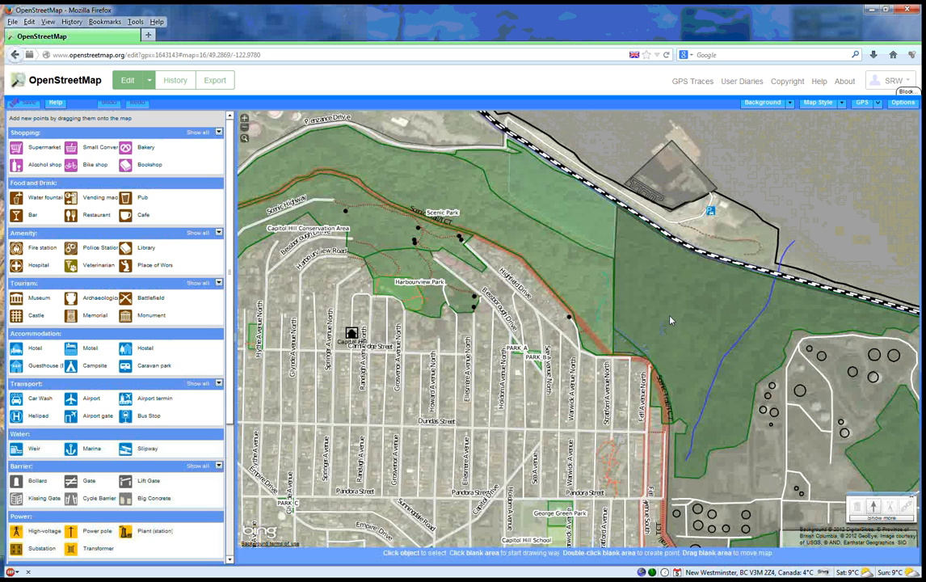
- Draw a new way branching off Scenic Trail/TCT, tracing the GPS track through the forest north of Cambridge Street to its end
{"action": "left_click_drag", "start_coordinate": [670, 321], "coordinate": [568, 334]}
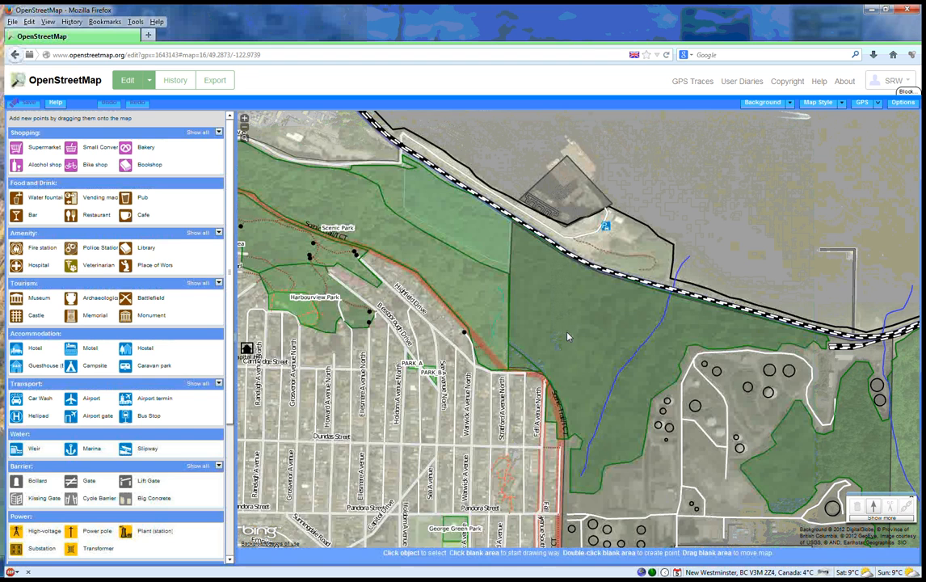
{"action": "scroll", "coordinate": [568, 334], "scroll_direction": "up", "scroll_amount": 5}
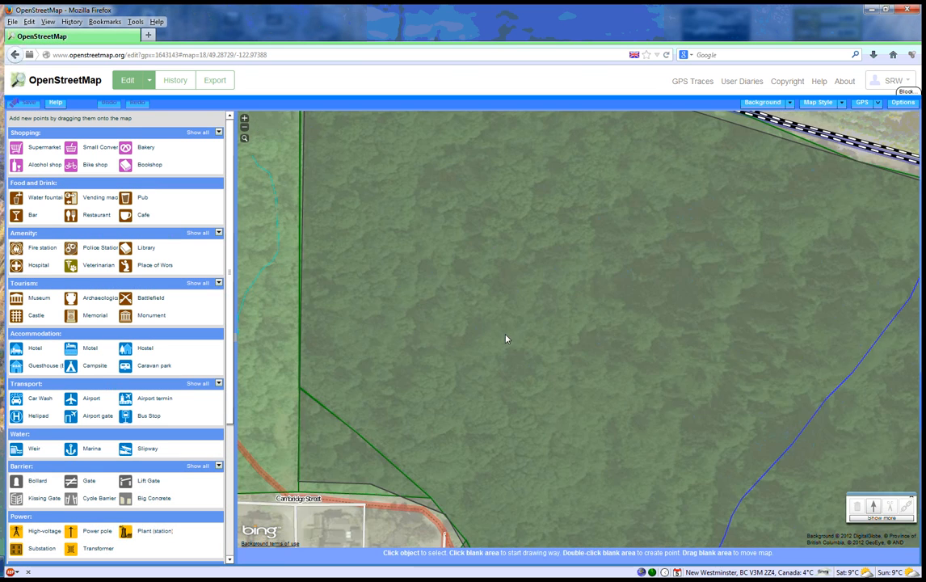
{"action": "left_click_drag", "start_coordinate": [637, 331], "coordinate": [803, 336]}
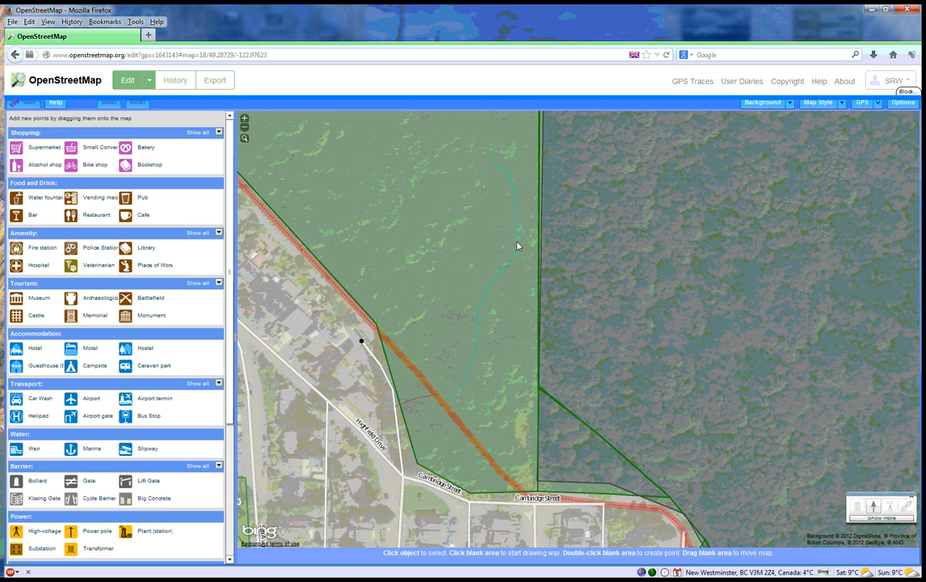
{"action": "left_click", "coordinate": [450, 416]}
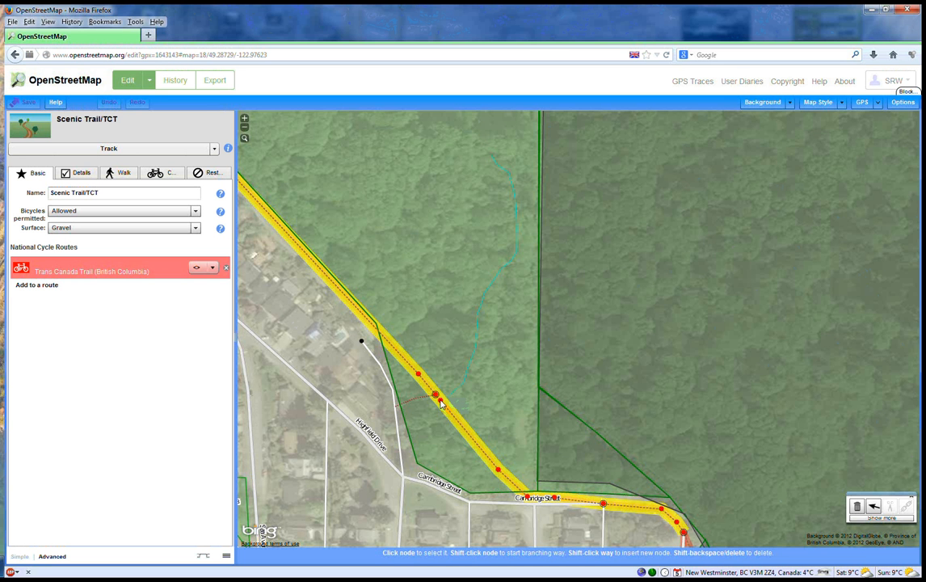
{"action": "left_click", "coordinate": [441, 405], "text": "shift"}
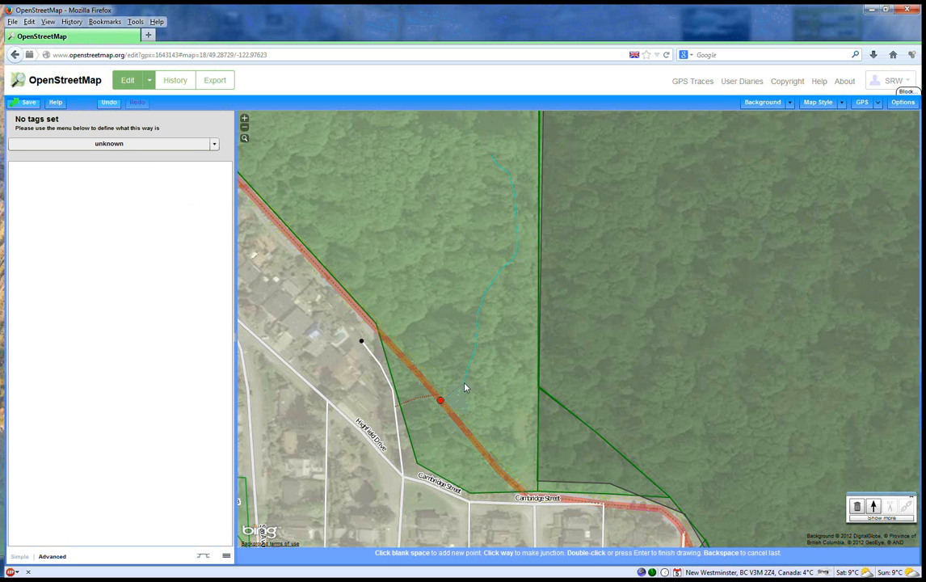
{"action": "left_click", "coordinate": [463, 384]}
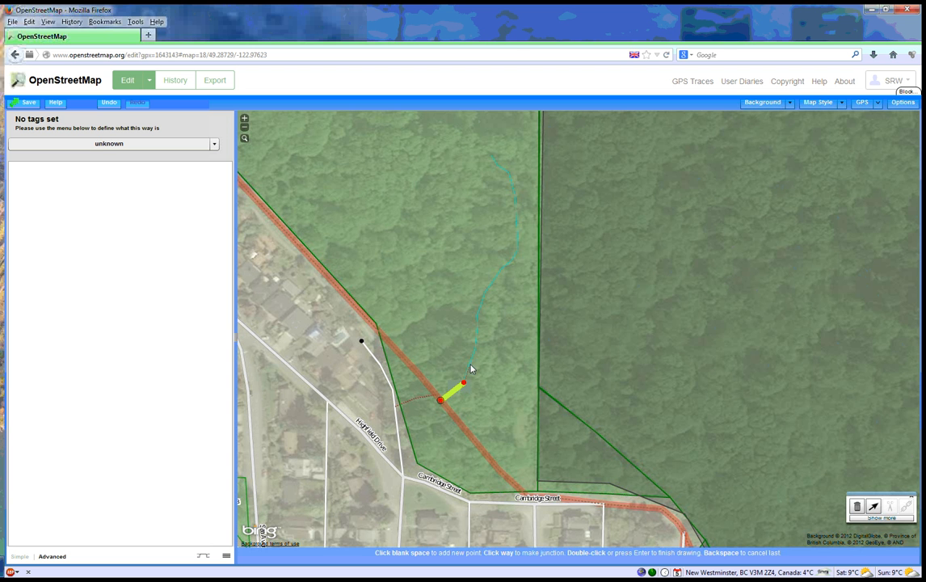
{"action": "left_click", "coordinate": [474, 346]}
{"action": "left_click", "coordinate": [477, 313]}
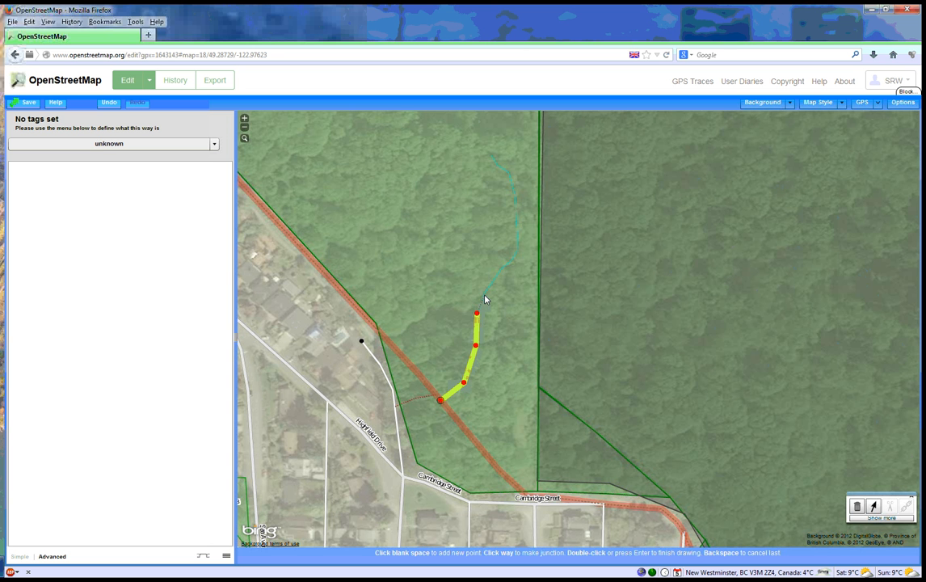
{"action": "left_click", "coordinate": [483, 291]}
{"action": "left_click", "coordinate": [501, 268]}
{"action": "left_click", "coordinate": [516, 253]}
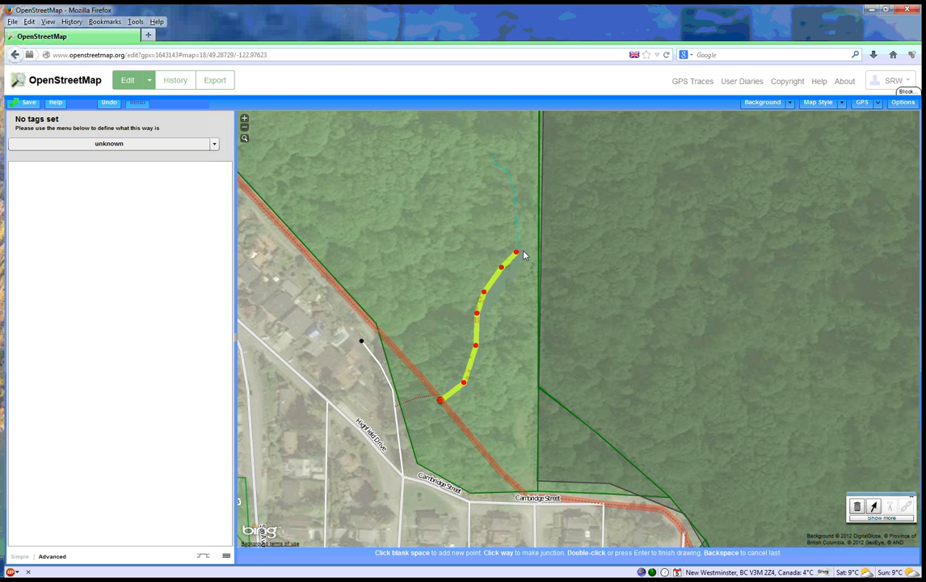
{"action": "left_click", "coordinate": [514, 194]}
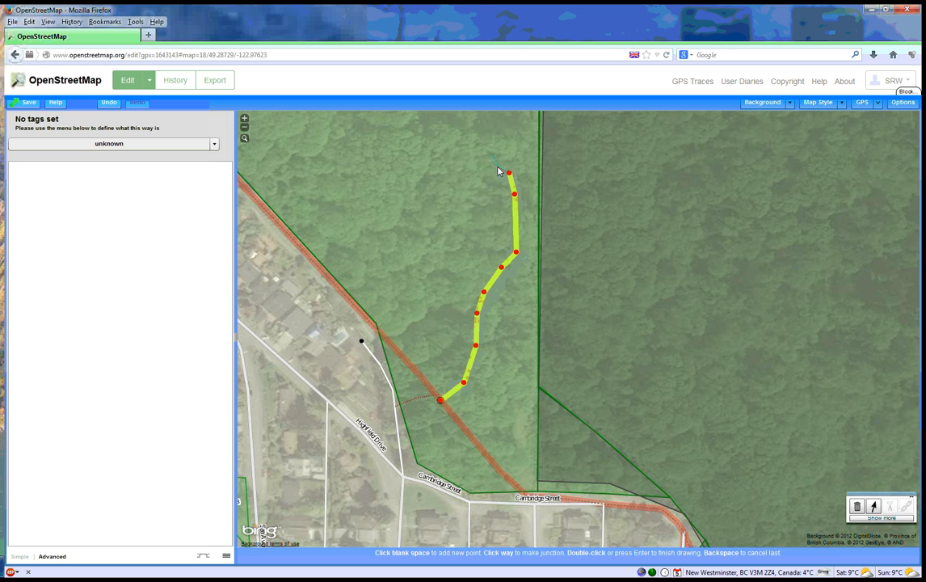
{"action": "left_click", "coordinate": [509, 172]}
{"action": "left_click", "coordinate": [490, 156]}
{"action": "key", "text": "Return"}
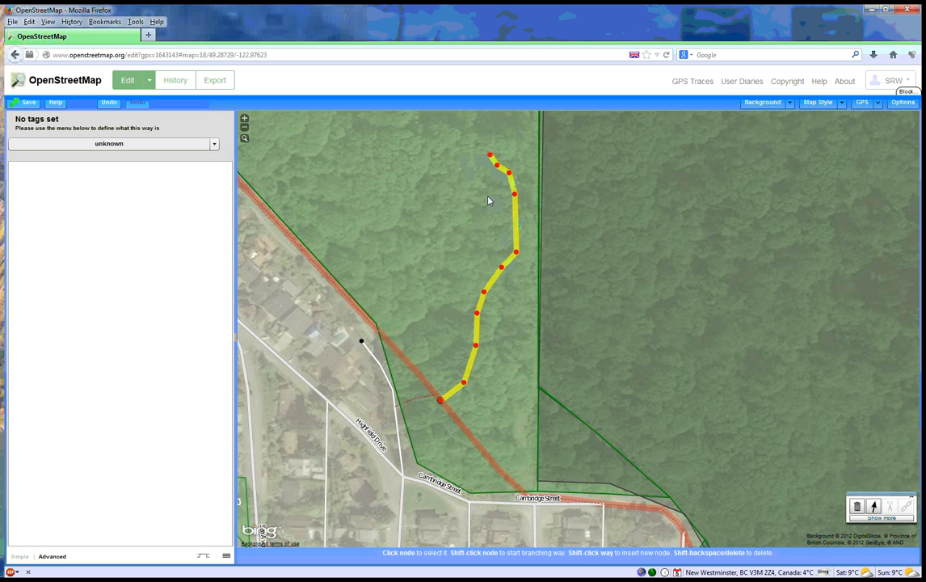
- Classify the new way as a Generic path and name it "Hiking Trail"
{"action": "left_click", "coordinate": [75, 146]}
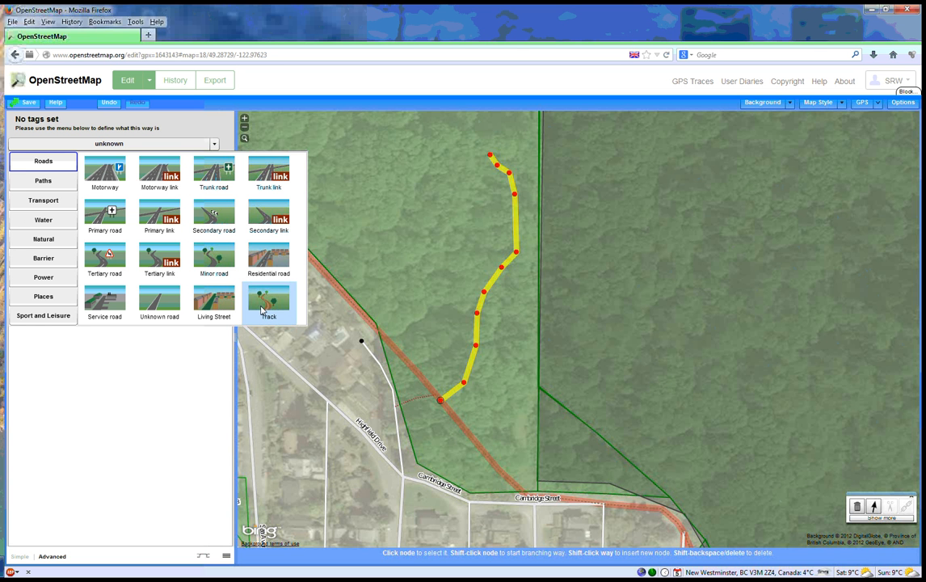
{"action": "left_click", "coordinate": [43, 181]}
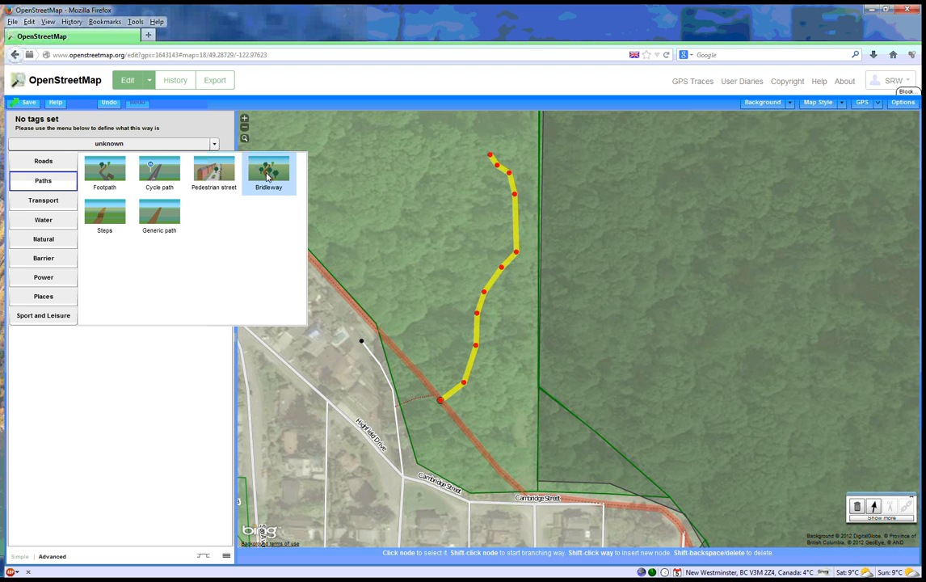
{"action": "left_click", "coordinate": [160, 214]}
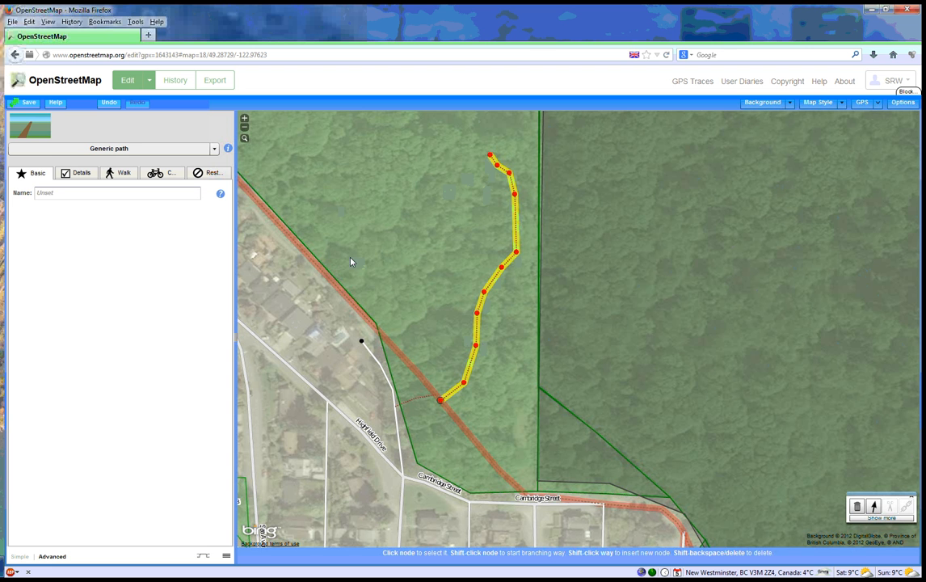
{"action": "left_click", "coordinate": [94, 197]}
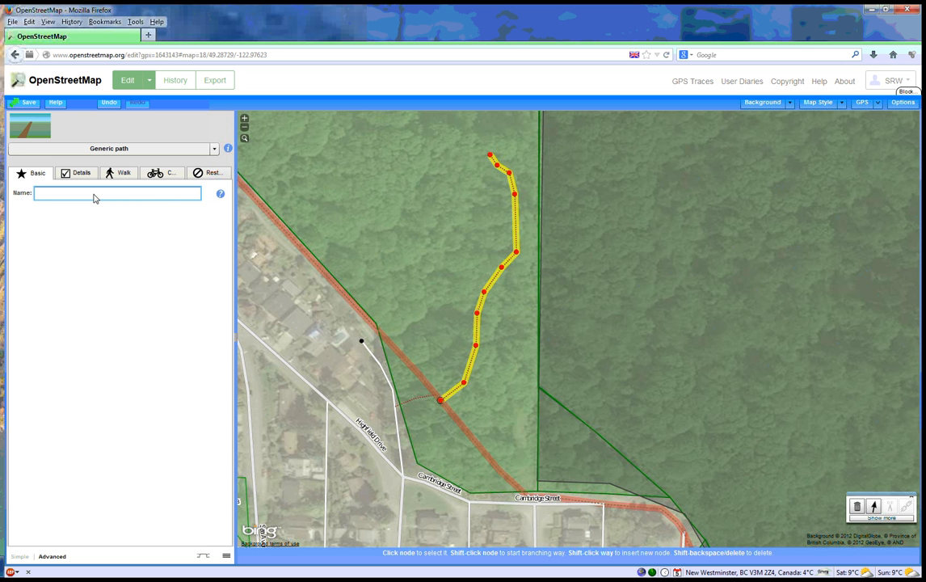
{"action": "type", "text": "Hiking Trail"}
- Set the surface of the hiking trail to Dirt
{"action": "left_click", "coordinate": [90, 174]}
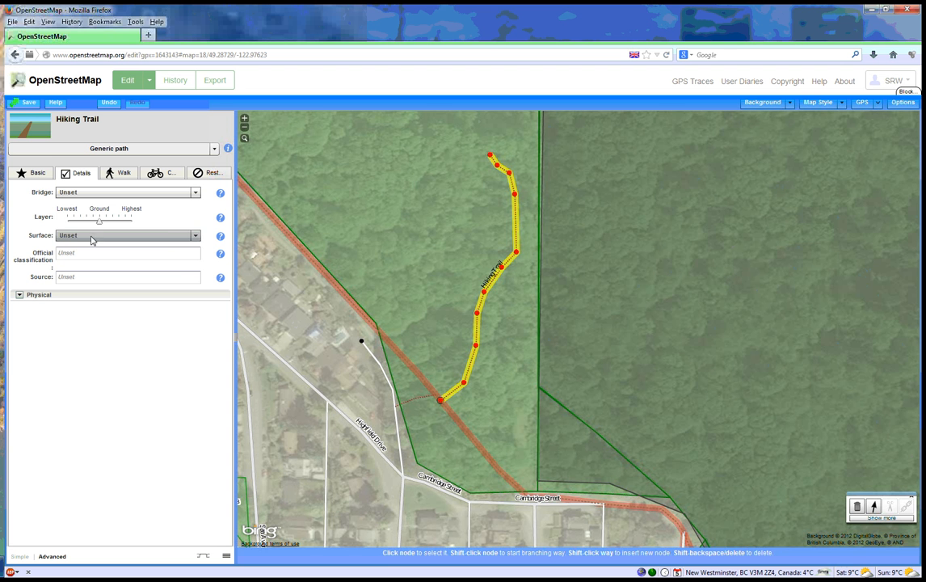
{"action": "left_click", "coordinate": [195, 236]}
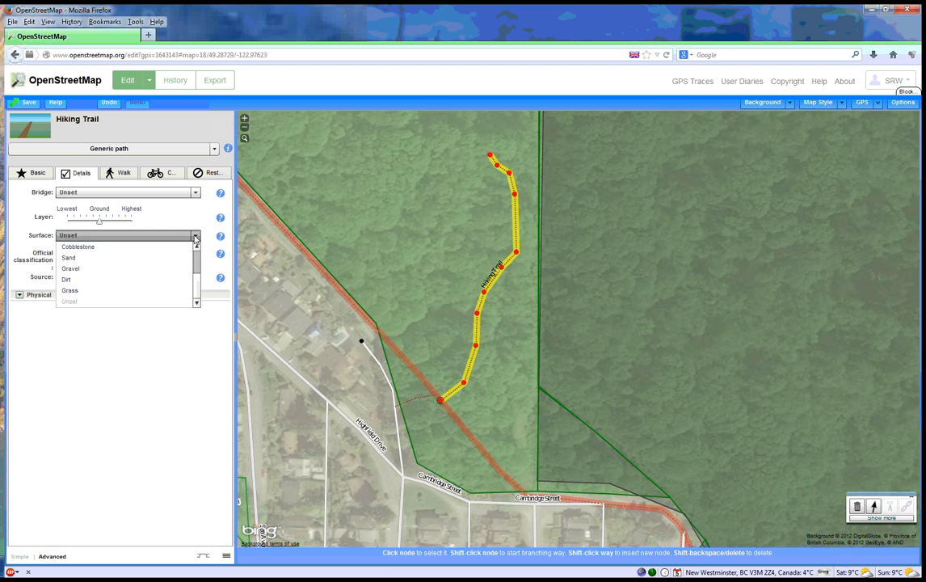
{"action": "left_click", "coordinate": [71, 280]}
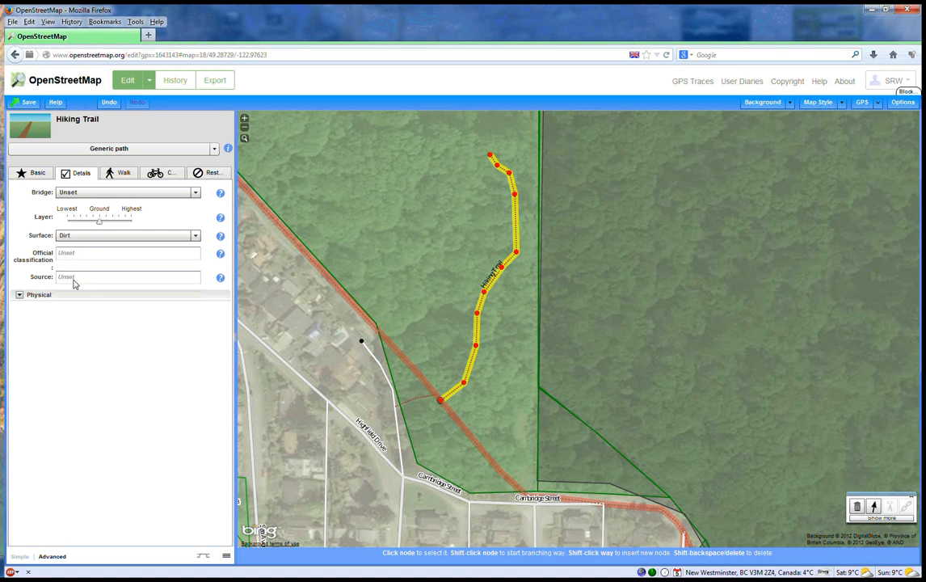
- Set motor vehicle access on the hiking trail to Prohibited and display the trail's raw key and value tags
{"action": "left_click", "coordinate": [124, 176]}
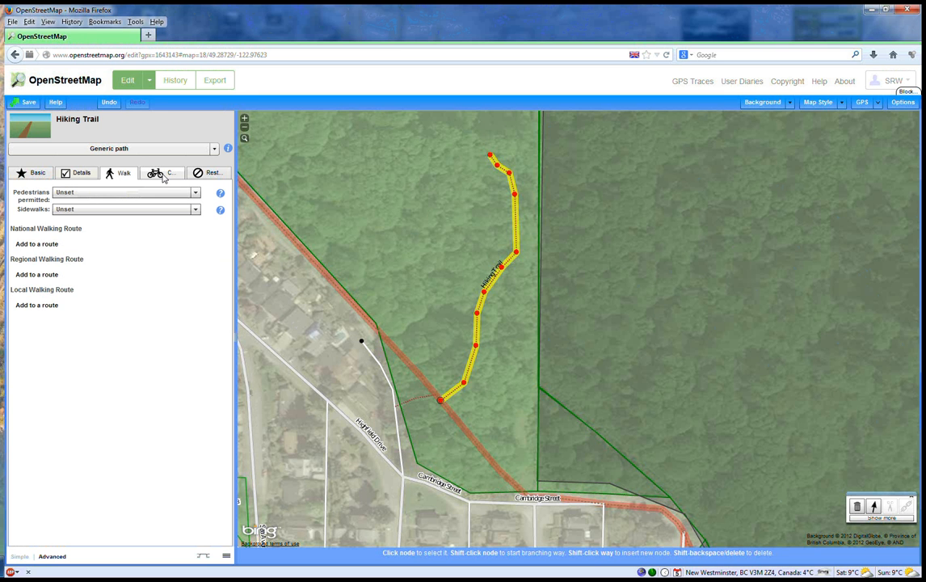
{"action": "left_click", "coordinate": [157, 173]}
{"action": "left_click", "coordinate": [215, 177]}
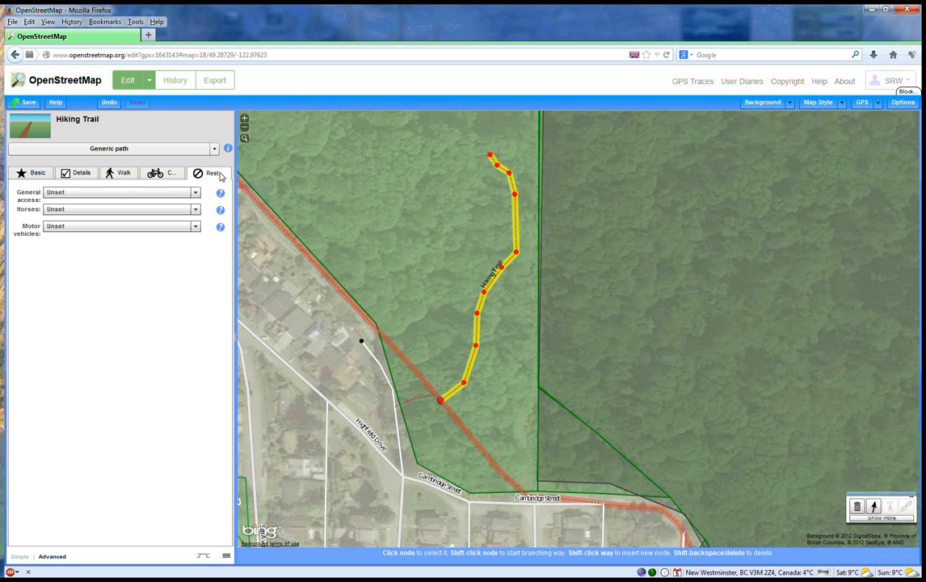
{"action": "left_click", "coordinate": [196, 227]}
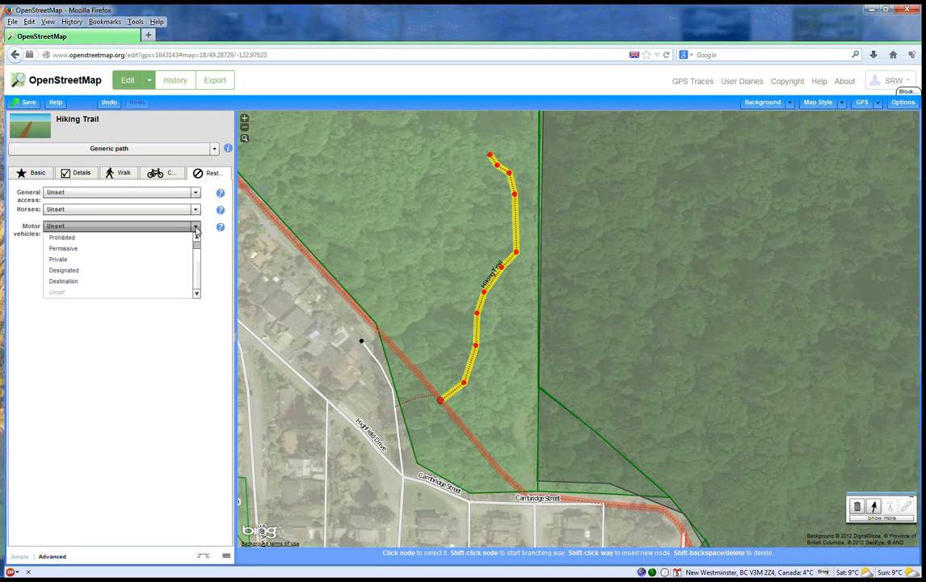
{"action": "left_click", "coordinate": [77, 240]}
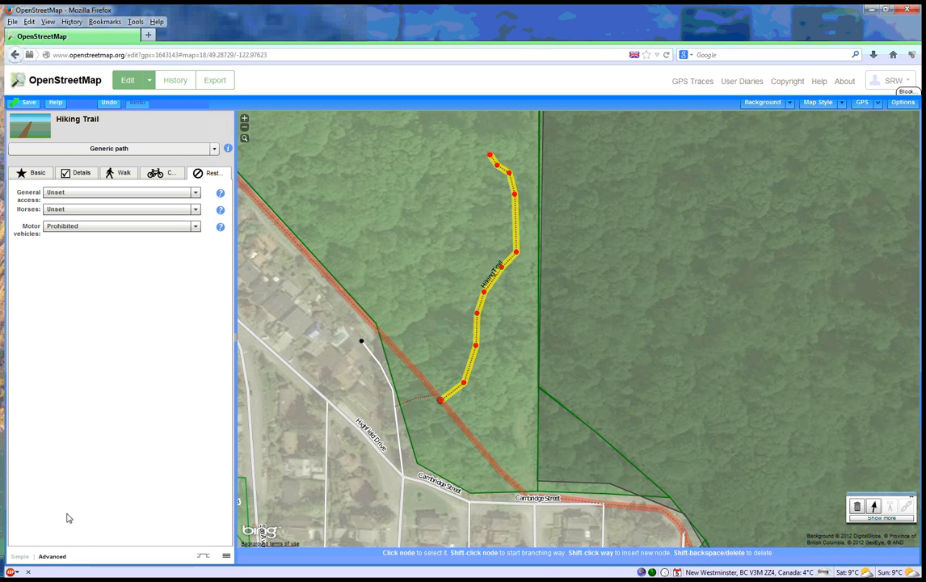
{"action": "left_click", "coordinate": [53, 557]}
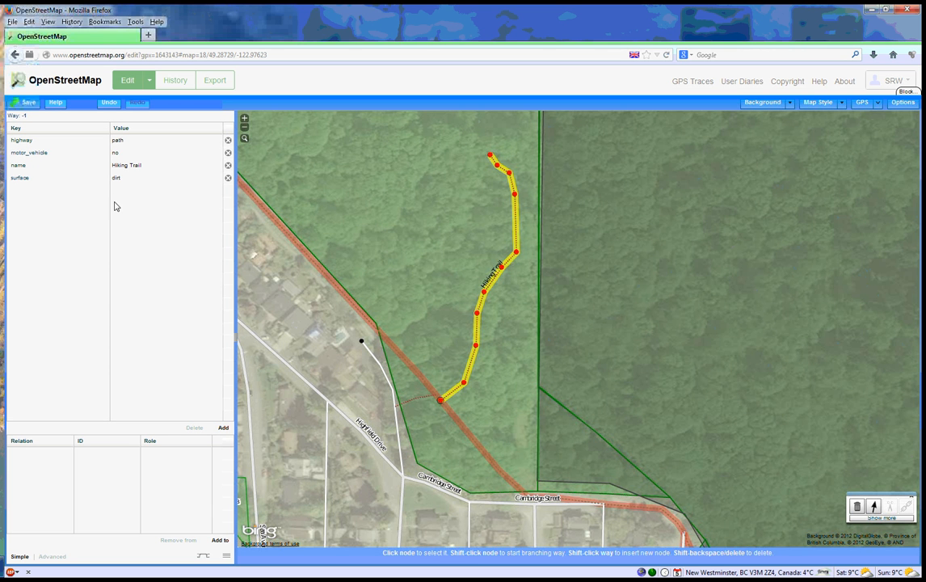
- Save the map changes with the comment "Trail from GPS data"
{"action": "left_click", "coordinate": [28, 104]}
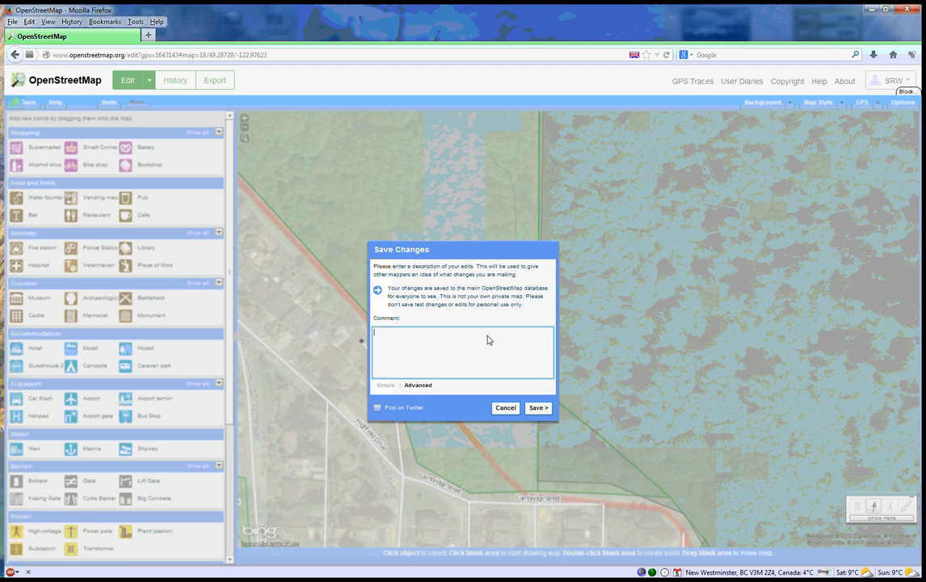
{"action": "type", "text": "Trail from GPS data"}
{"action": "left_click", "coordinate": [539, 408]}
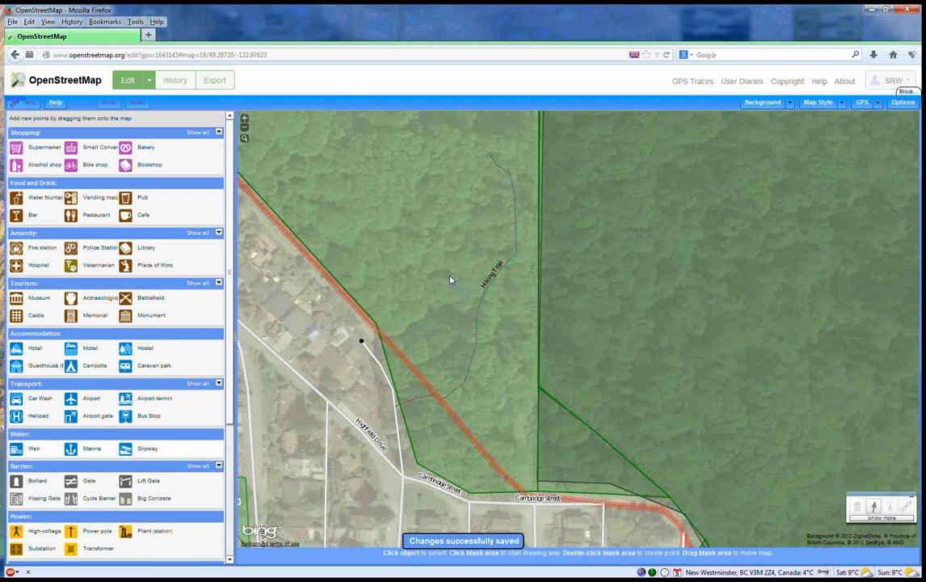
- Return to the main map view of the edited area and reload it to check for the new trail
{"action": "left_click", "coordinate": [65, 84]}
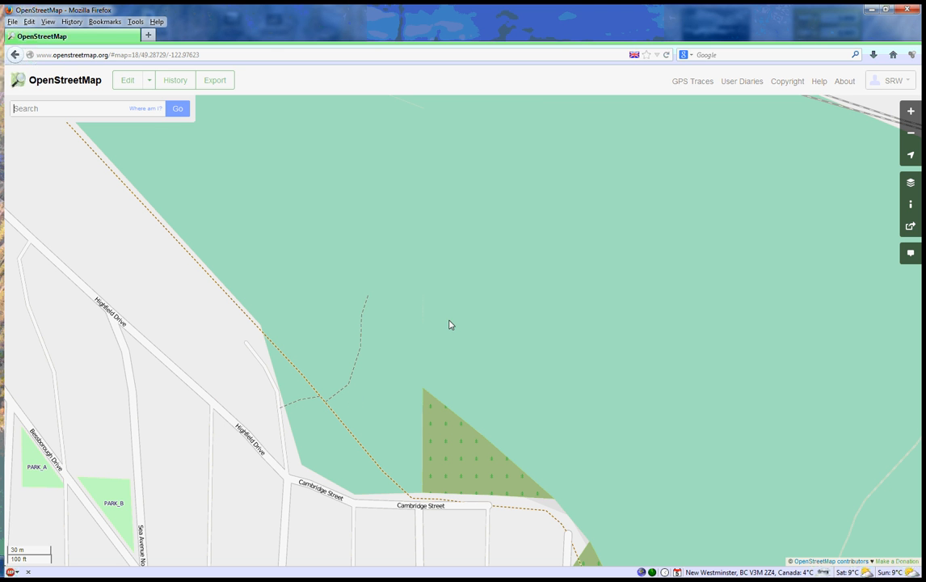
{"action": "left_click", "coordinate": [666, 54]}
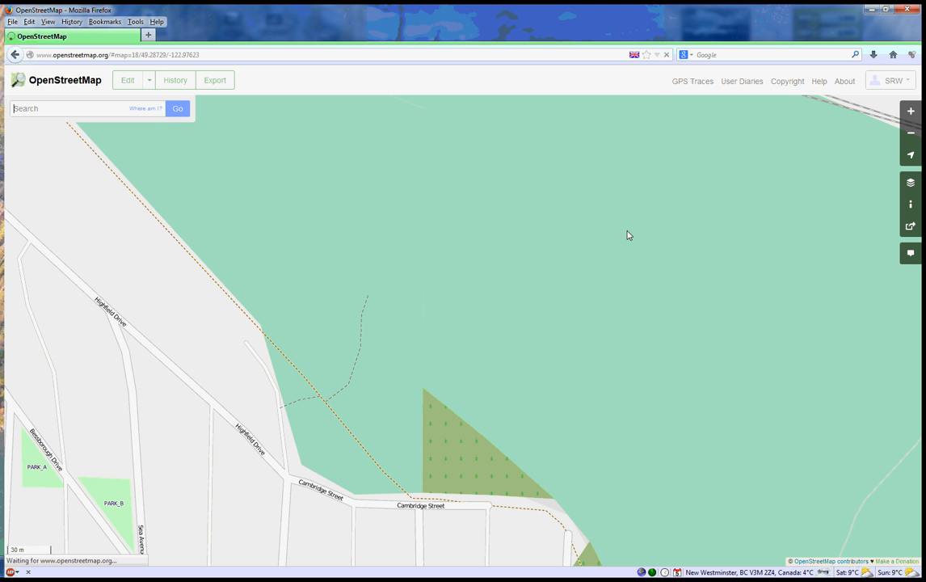